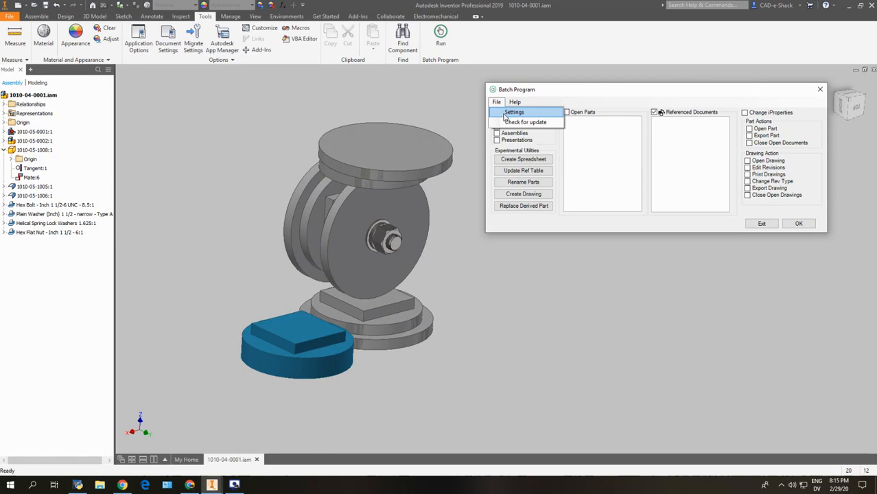
Open the batch program's settings and look at the colour choices for the Missing Parent File entry
{"action": "left_click_drag", "start_coordinate": [610, 34], "coordinate": [635, 114]}
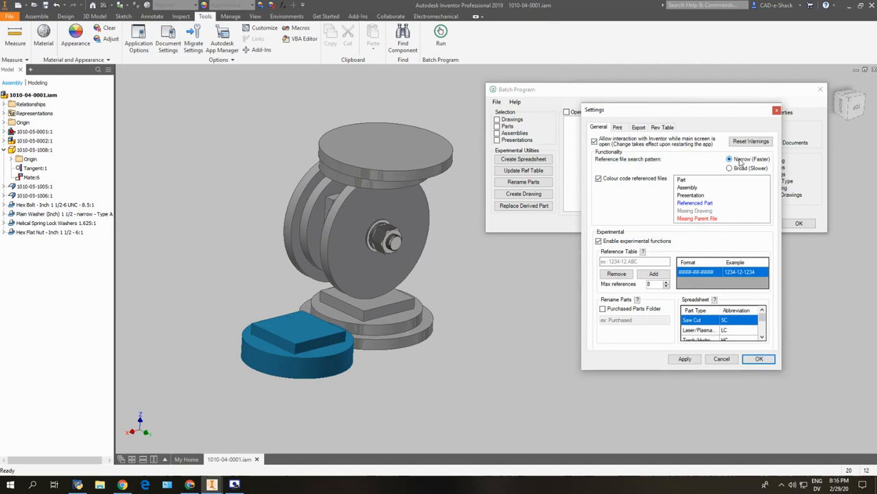
{"action": "left_click_drag", "start_coordinate": [691, 114], "coordinate": [452, 105]}
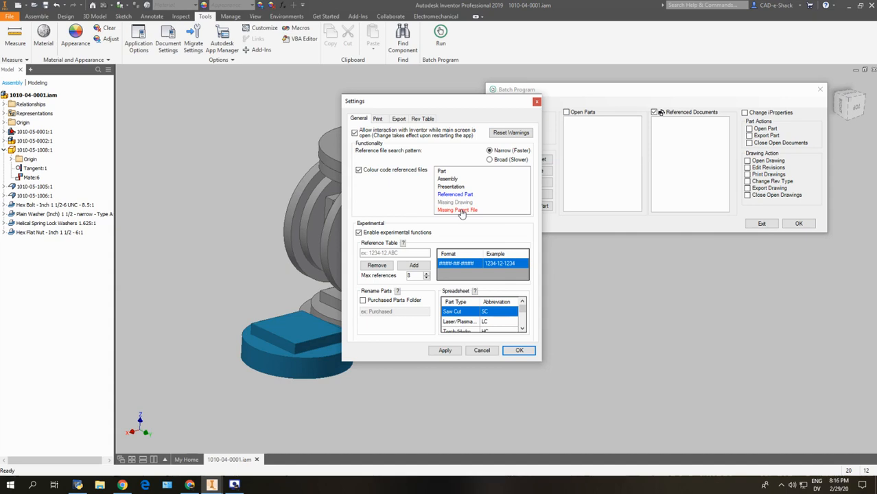
{"action": "left_click", "coordinate": [461, 210]}
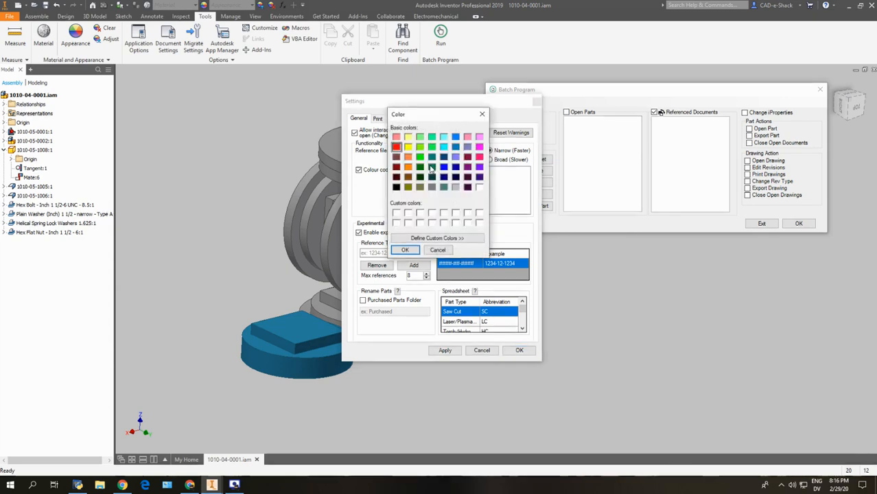
{"action": "left_click", "coordinate": [439, 249]}
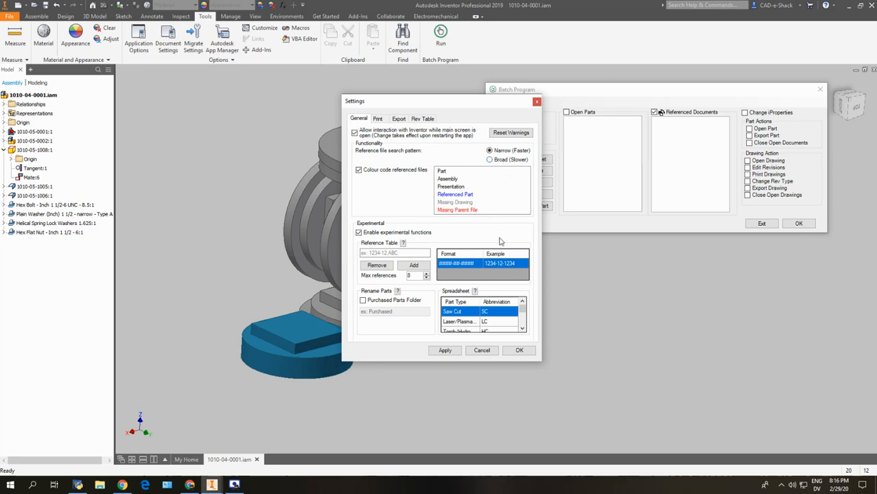
Turn off the experimental functions in the general settings
{"action": "left_click", "coordinate": [396, 235]}
{"action": "left_click", "coordinate": [411, 236]}
{"action": "left_click", "coordinate": [422, 235]}
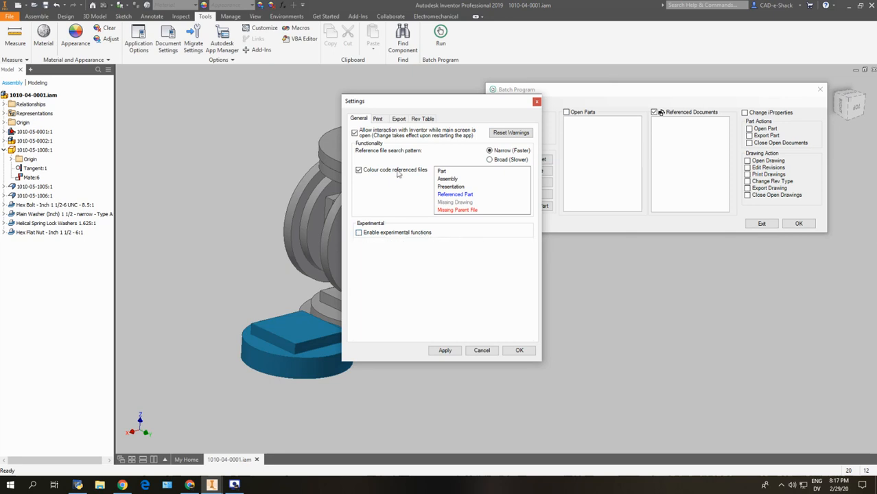
In the print settings, enable C size as an available printer sheet size and compare the E size scaling options
{"action": "left_click", "coordinate": [378, 119]}
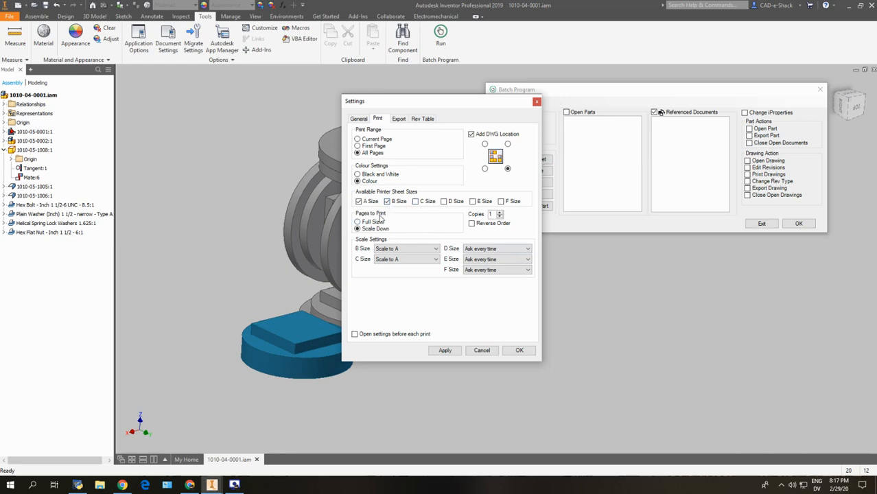
{"action": "left_click", "coordinate": [399, 260]}
{"action": "left_click", "coordinate": [488, 259]}
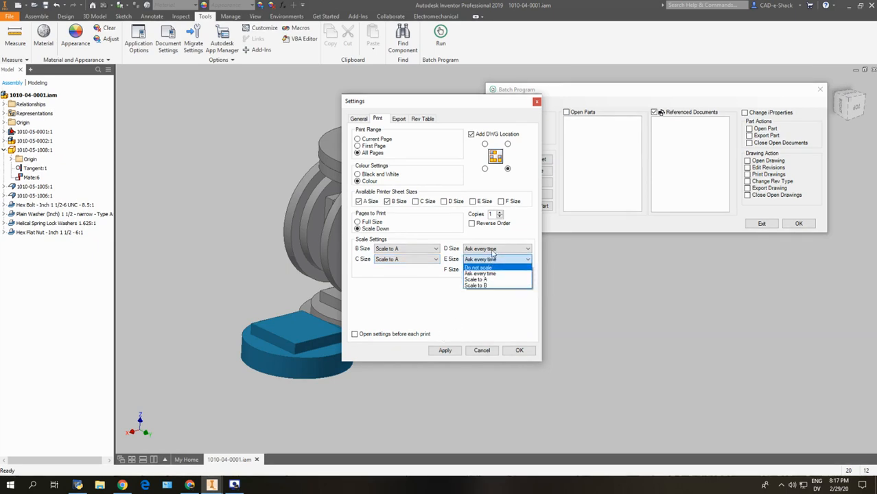
{"action": "left_click", "coordinate": [418, 208]}
{"action": "left_click", "coordinate": [416, 201]}
{"action": "left_click", "coordinate": [496, 259]}
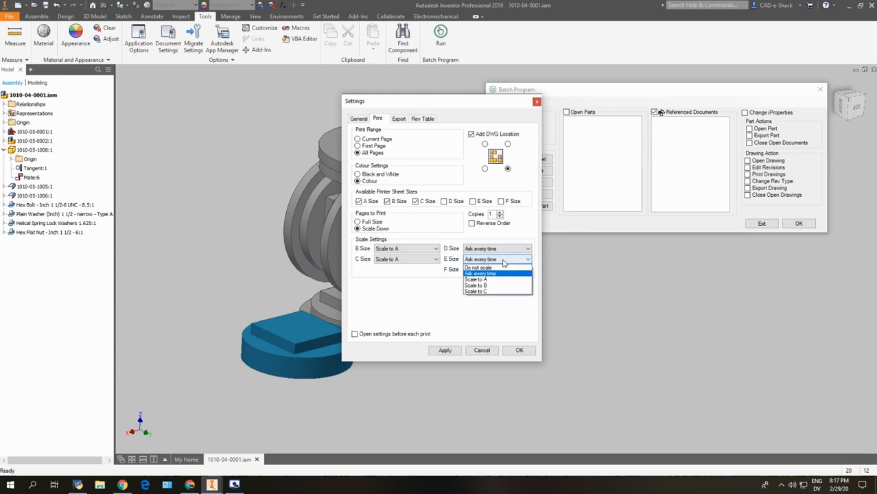
Leave only A size as an available printer sheet size and set the pages to print to Scale Down
{"action": "left_click", "coordinate": [419, 206]}
{"action": "left_click", "coordinate": [387, 202]}
{"action": "left_click", "coordinate": [415, 201]}
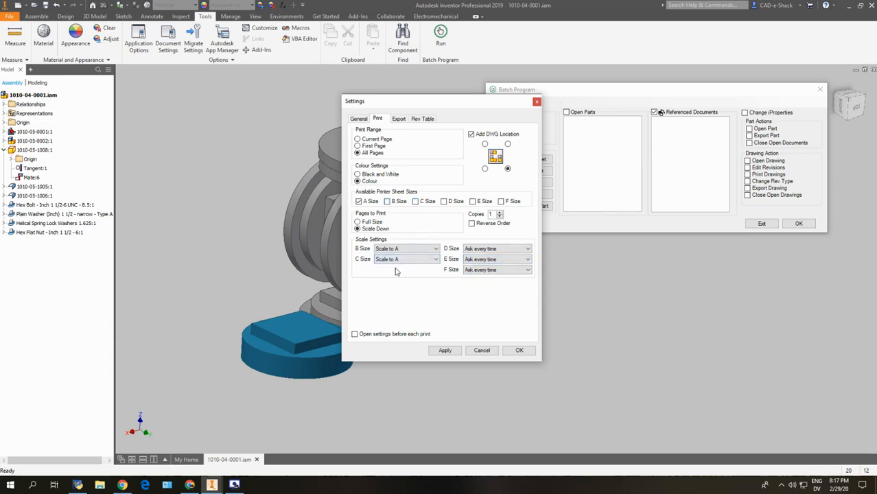
{"action": "left_click", "coordinate": [356, 222]}
{"action": "left_click", "coordinate": [358, 229]}
Examine the export location settings for PDF, DXF and DWG files
{"action": "left_click", "coordinate": [399, 120]}
{"action": "left_click", "coordinate": [379, 122]}
{"action": "left_click", "coordinate": [399, 119]}
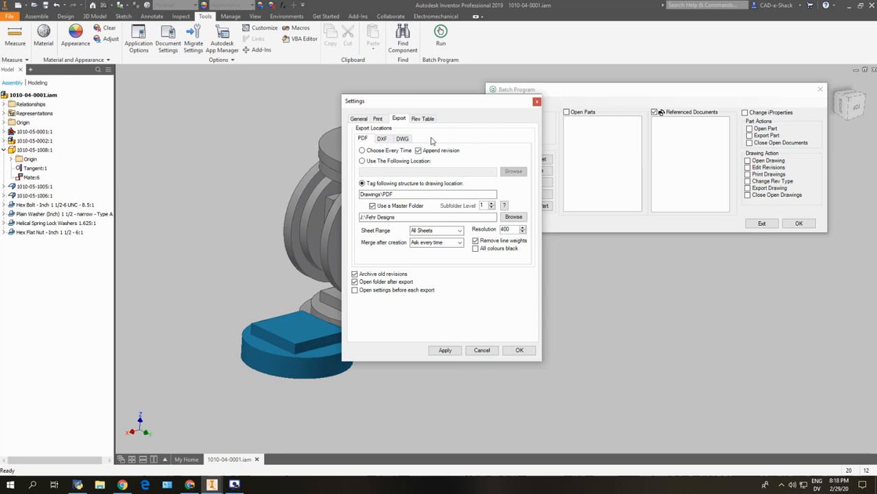
{"action": "left_click", "coordinate": [382, 139]}
{"action": "left_click", "coordinate": [394, 139]}
{"action": "left_click", "coordinate": [382, 139]}
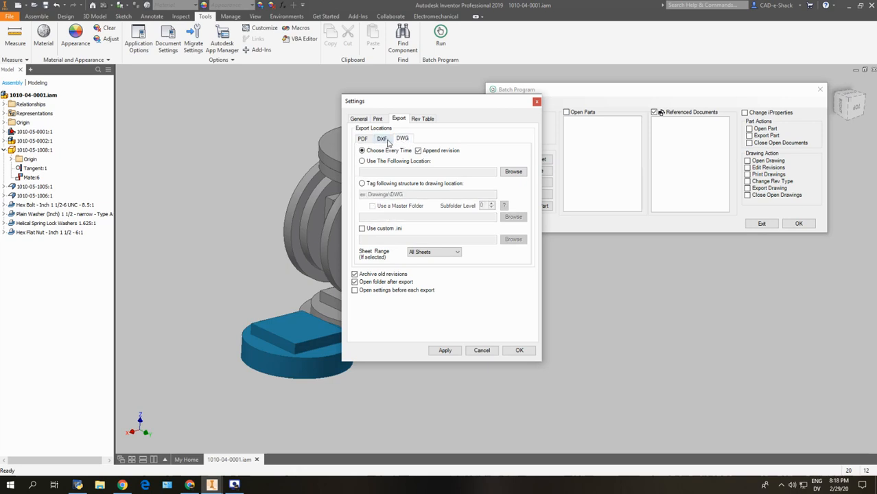
{"action": "left_click", "coordinate": [364, 139]}
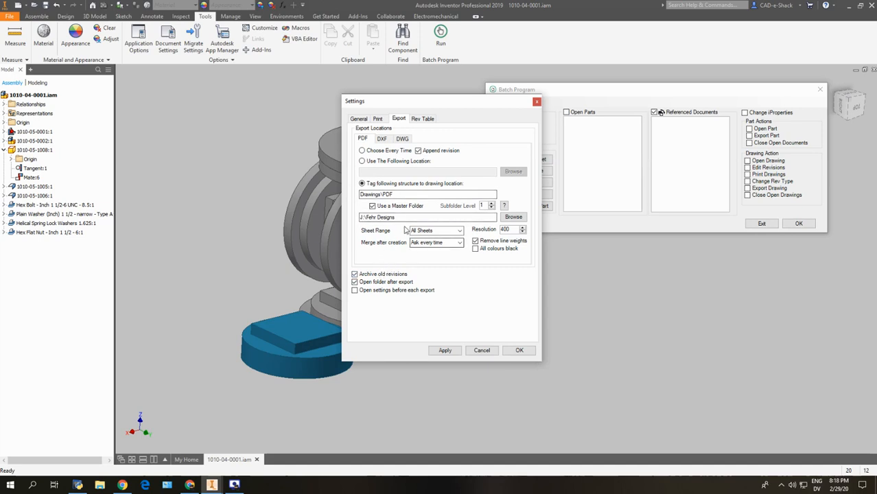
Examine the PDF merge options and the master folder help, and compare the DXF and DWG export settings
{"action": "left_click", "coordinate": [440, 243]}
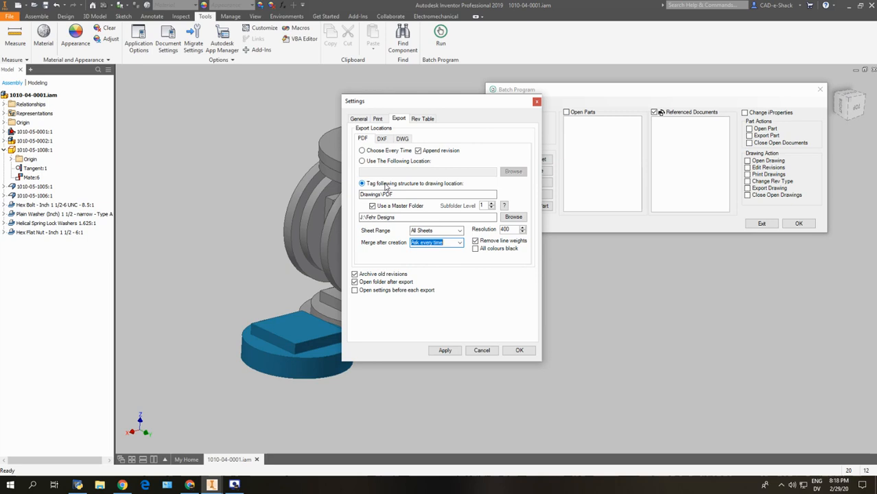
{"action": "left_click", "coordinate": [371, 205]}
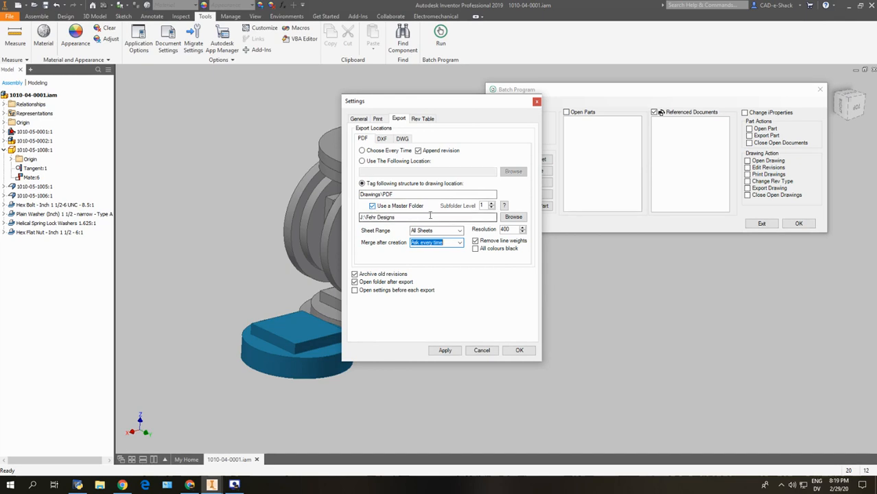
{"action": "left_click", "coordinate": [505, 206]}
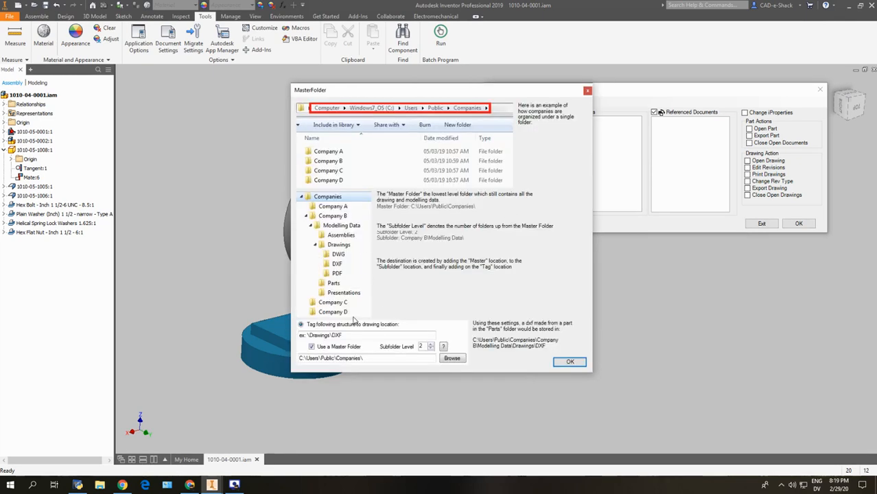
{"action": "left_click", "coordinate": [587, 91]}
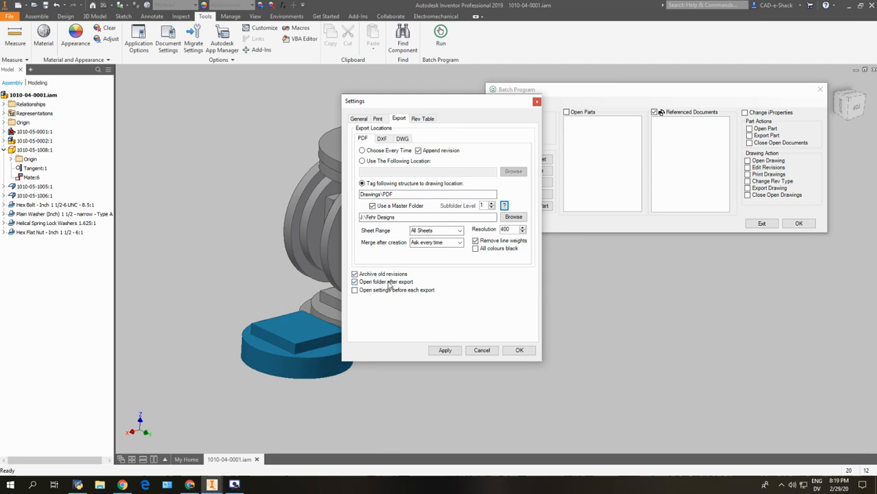
{"action": "left_click", "coordinate": [386, 140]}
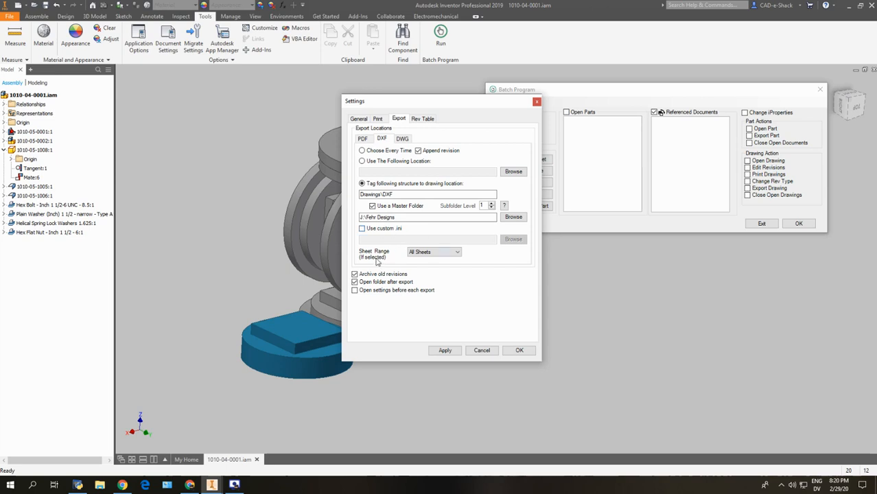
{"action": "left_click", "coordinate": [403, 139]}
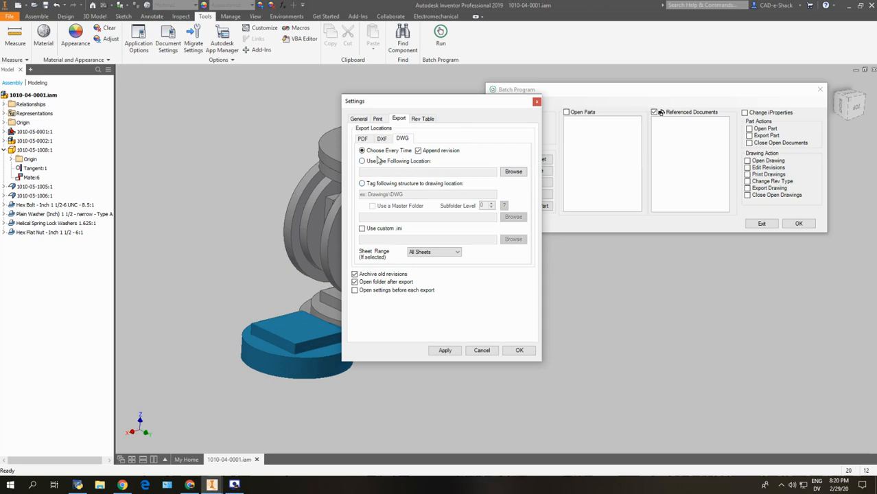
In the revision table settings, toggle the Check Date and Revision Number items off and on and examine the alphabetical revision description
{"action": "left_click", "coordinate": [420, 119]}
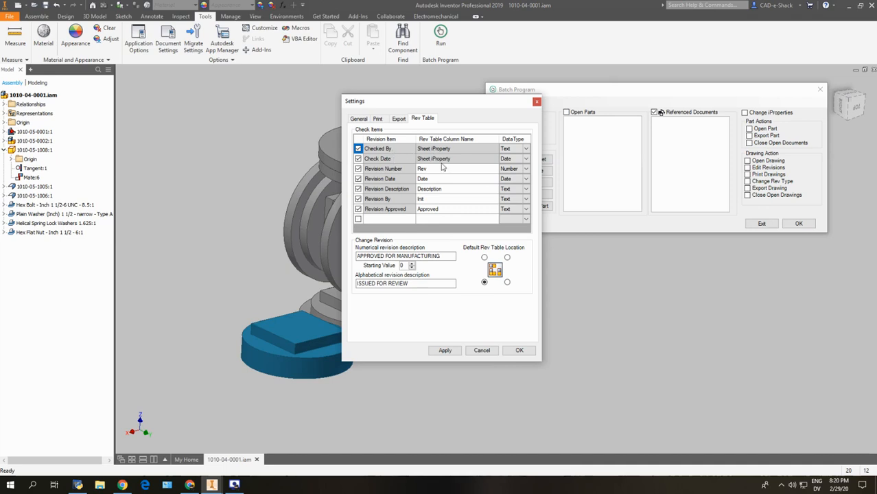
{"action": "left_click", "coordinate": [358, 159]}
{"action": "left_click", "coordinate": [357, 168]}
{"action": "left_click", "coordinate": [358, 168]}
{"action": "left_click", "coordinate": [357, 159]}
{"action": "left_click", "coordinate": [431, 283]}
{"action": "left_click", "coordinate": [384, 283]}
Go back through the export and print settings to the general settings
{"action": "left_click", "coordinate": [398, 119]}
{"action": "left_click", "coordinate": [378, 119]}
{"action": "left_click", "coordinate": [358, 119]}
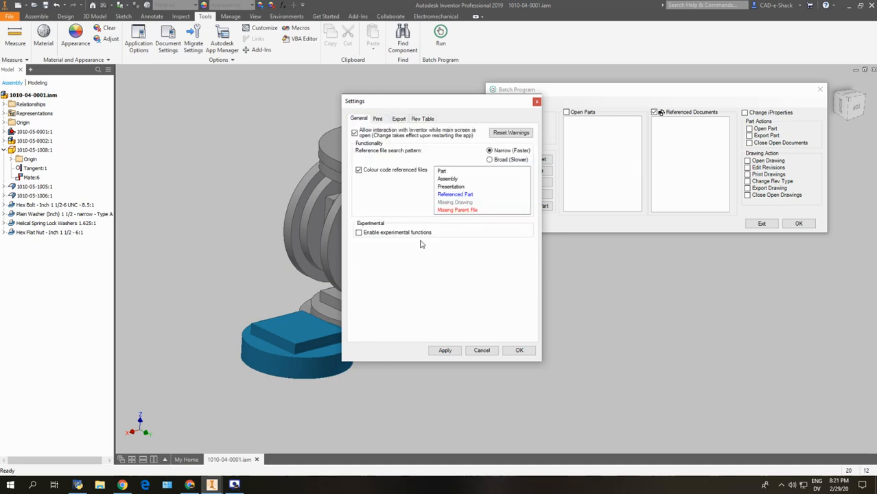